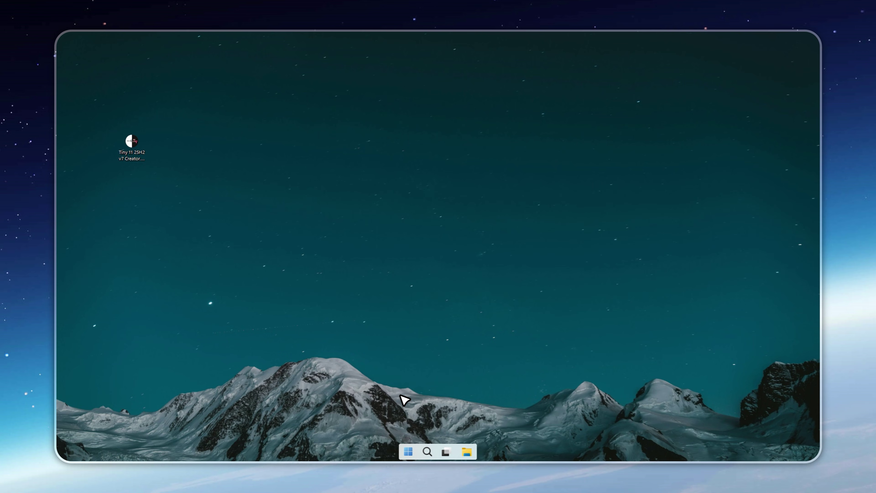
Launch Tiny11 Creator and build all 42 of 42 components to 100%.
double_click(132, 145)
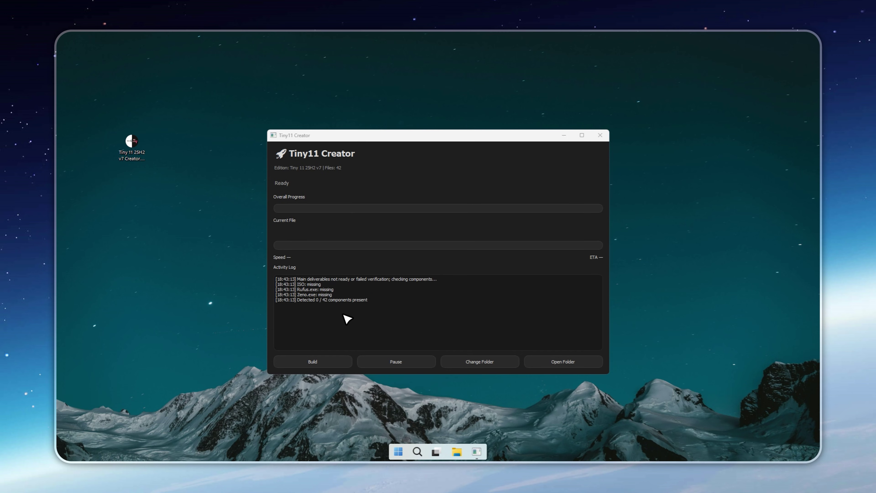
left_click(327, 359)
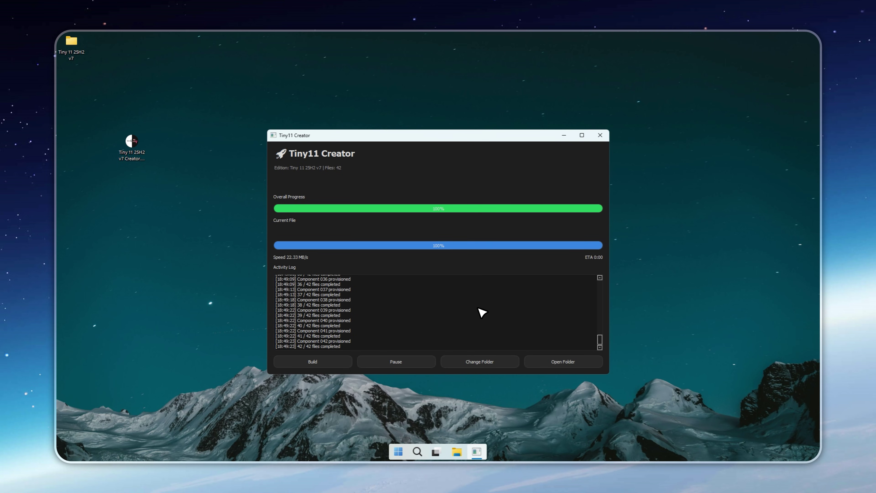
Move the Tiny 11 25H2 v7 folder beside the Creator, open it, and run Zeno.exe.
left_click_drag(71, 40, 189, 170)
double_click(178, 152)
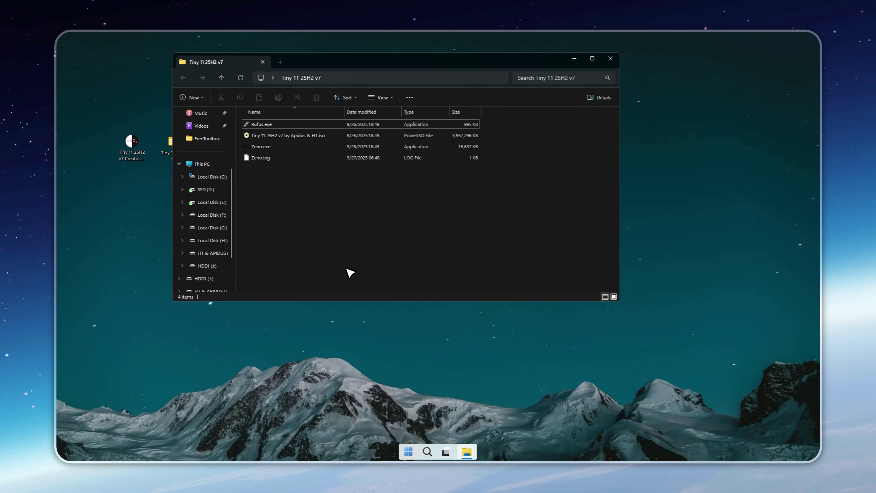
left_click(270, 147)
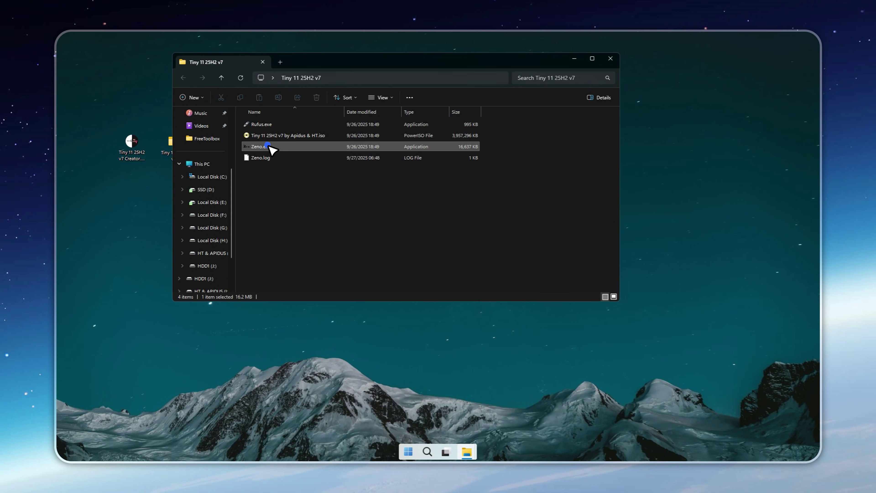
double_click(270, 146)
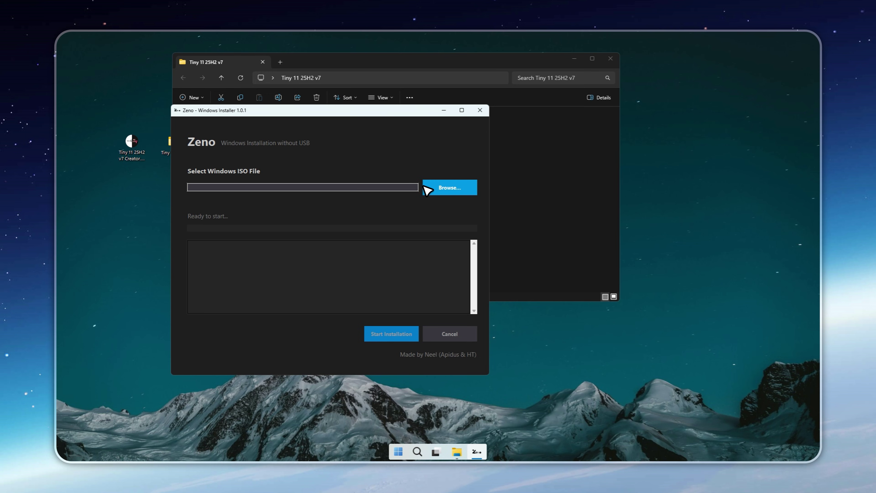
Load the Tiny 11 ISO from the Desktop folder into Zeno and start installation.
left_click(446, 186)
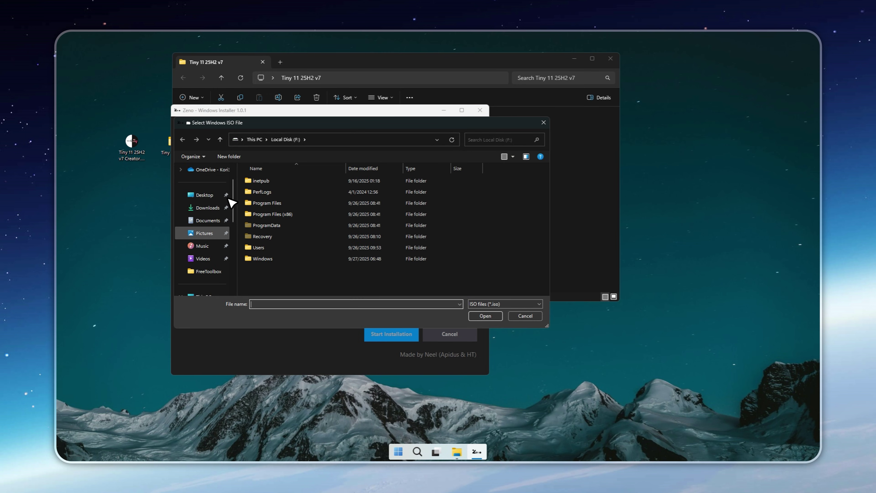
left_click(205, 196)
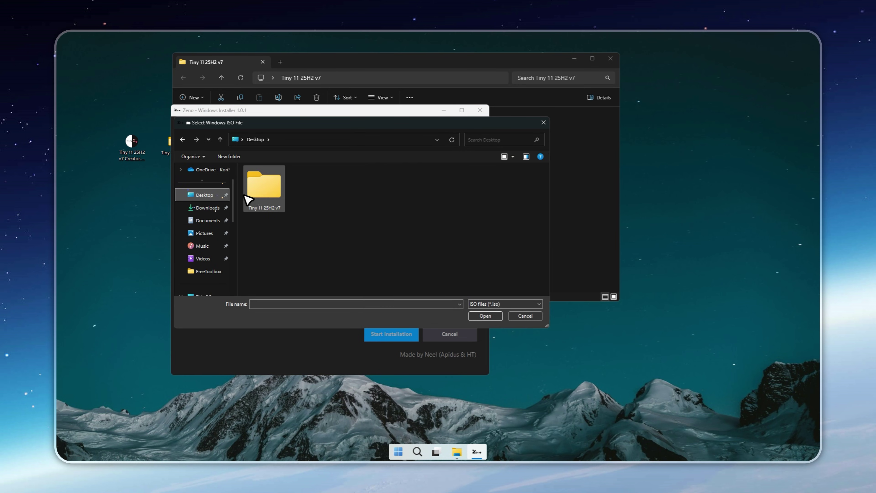
double_click(275, 193)
double_click(275, 181)
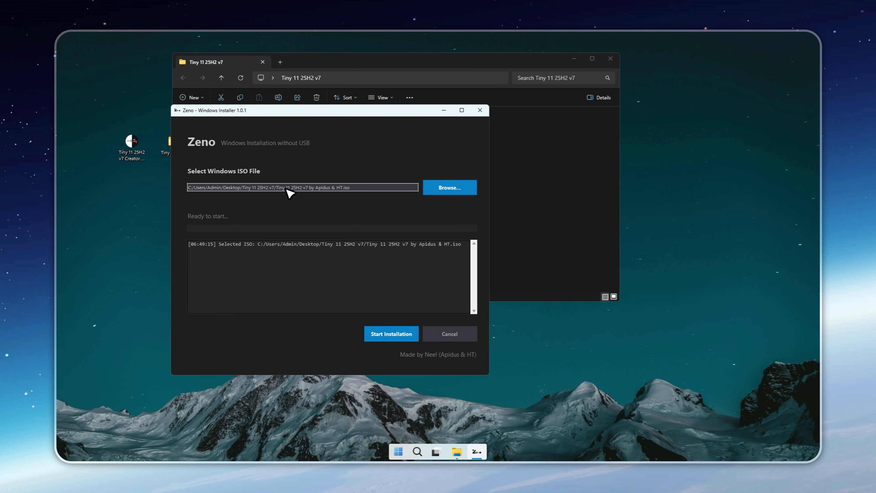
left_click(391, 334)
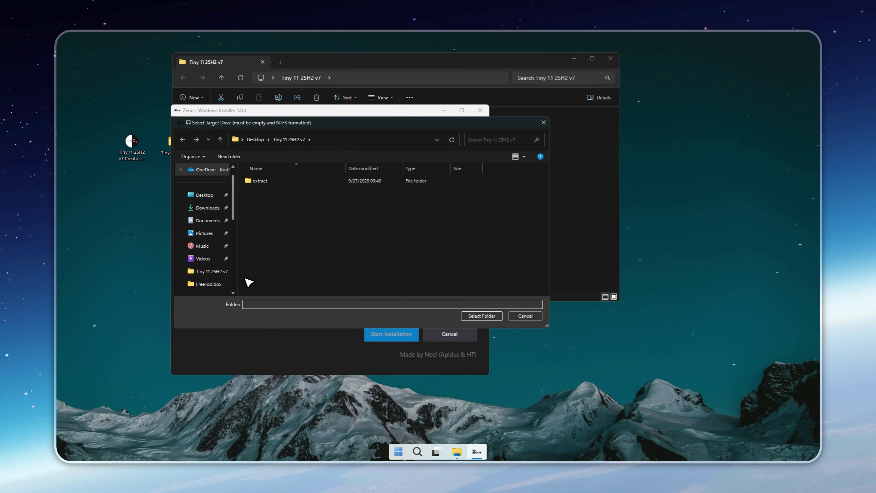
Format Local Disk (F:) as NTFS and select it as the install target.
left_click(212, 234)
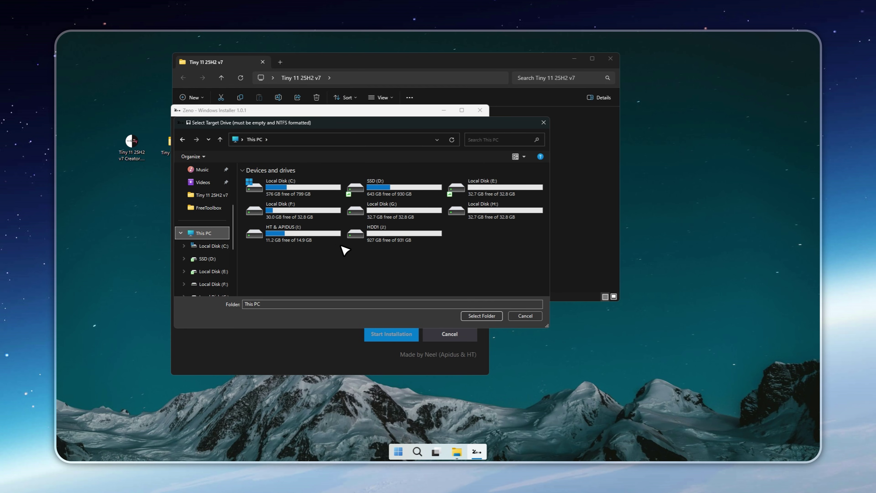
left_click(326, 224)
right_click(318, 212)
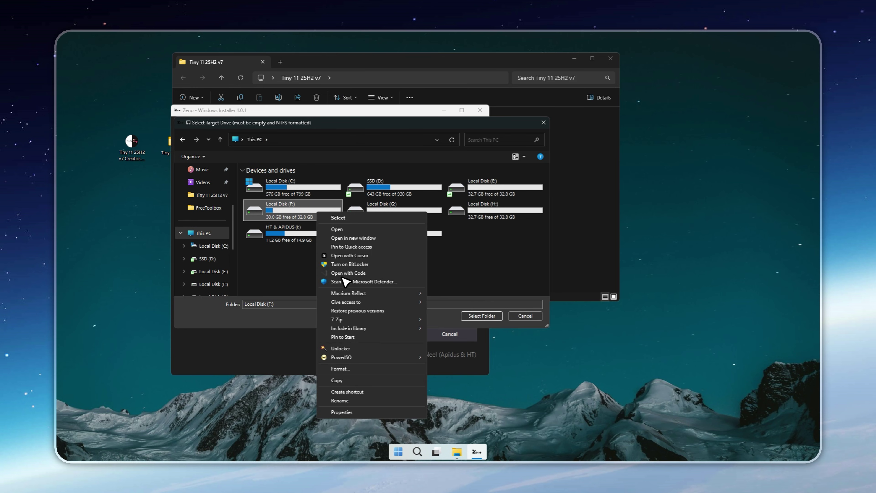
left_click(358, 367)
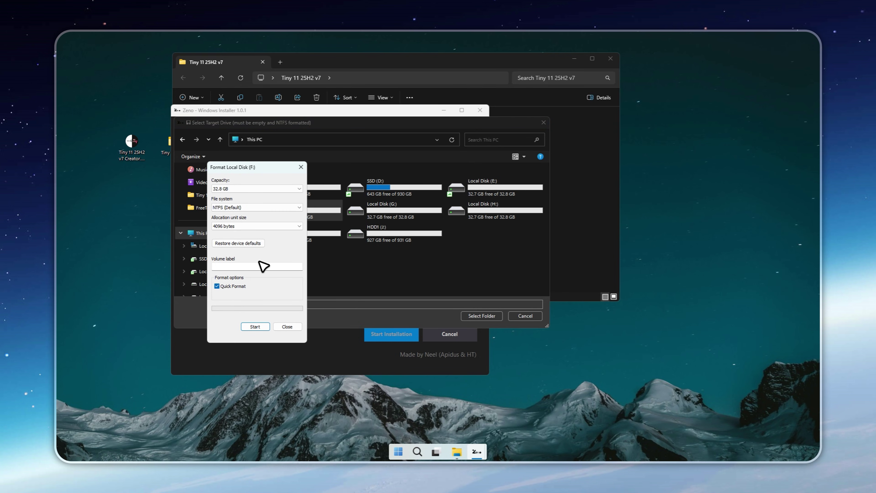
left_click(267, 327)
left_click(456, 242)
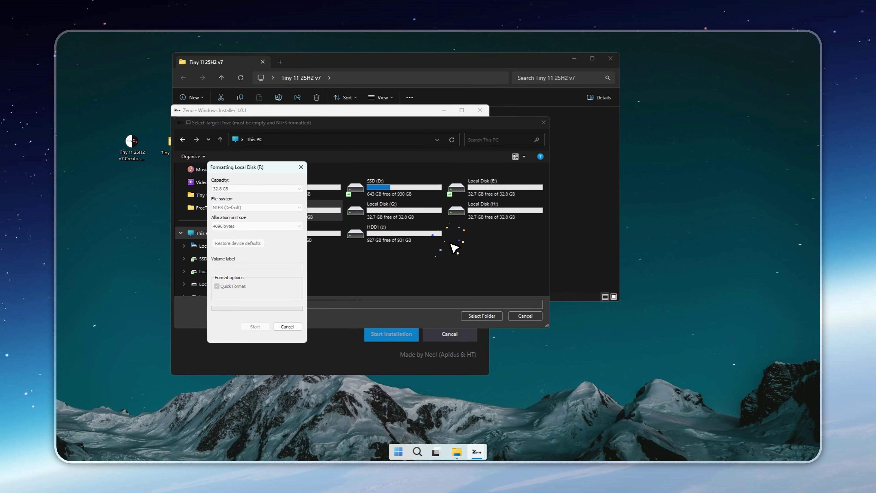
left_click(486, 239)
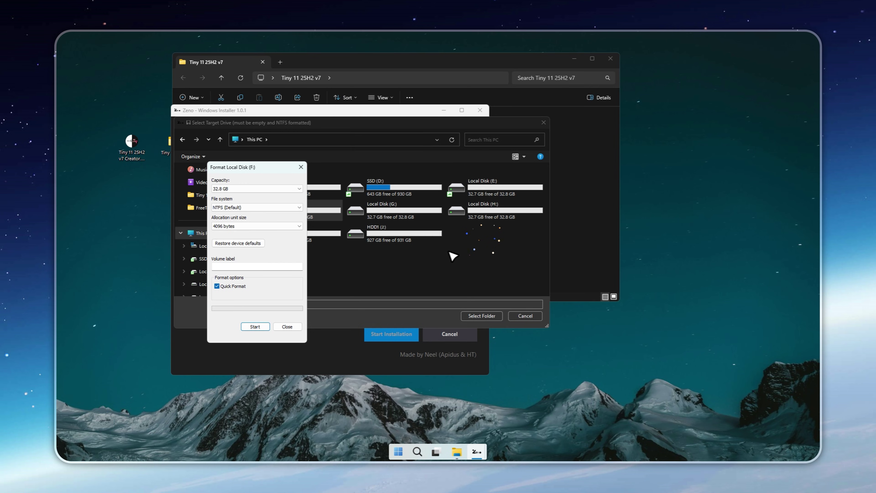
left_click(297, 326)
left_click(471, 316)
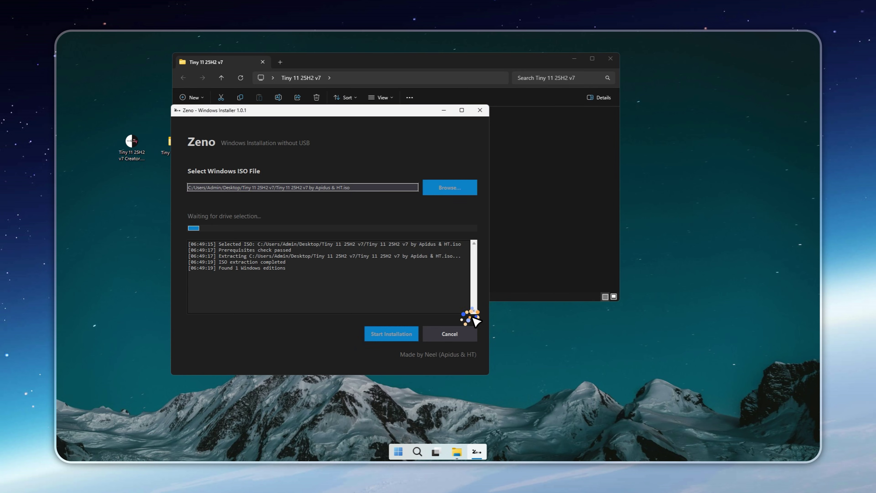
Bring Zeno forward, wait for the F: install to finish, and acknowledge the success message.
left_click(423, 307)
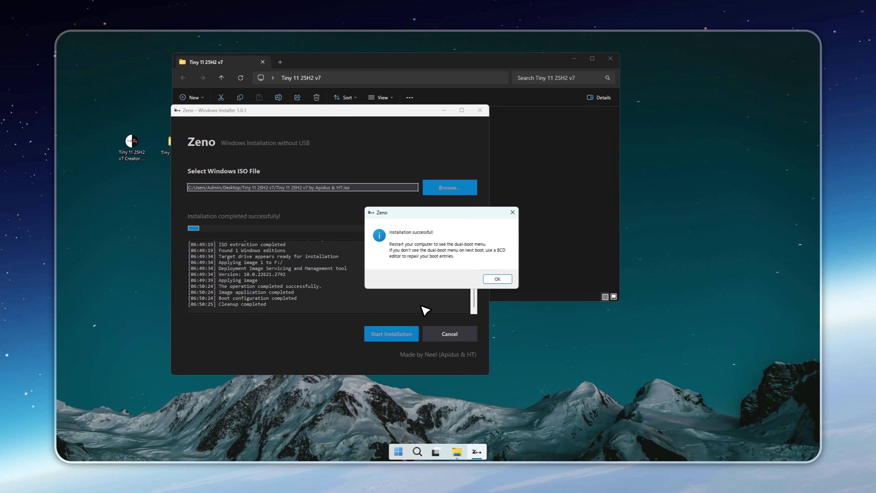
left_click(498, 279)
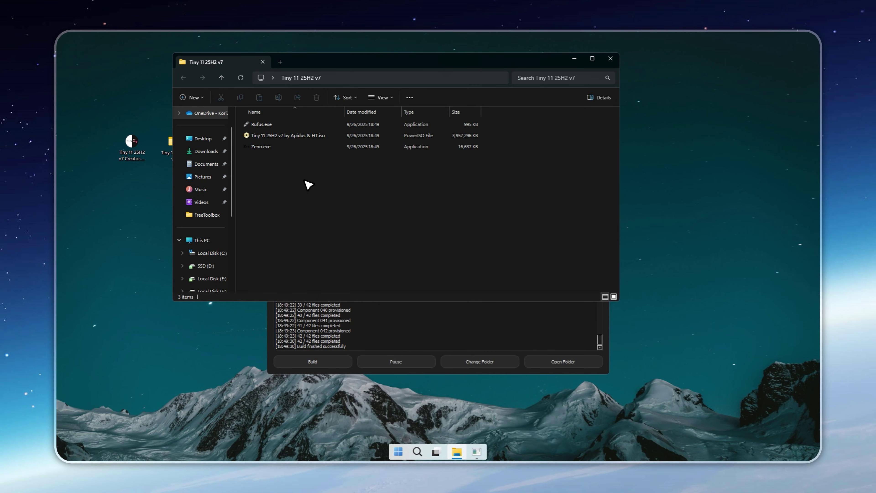
Write the Tiny 11 ISO to the 16 GB USB drive with Rufus, confirming the data wipe.
left_click(275, 125)
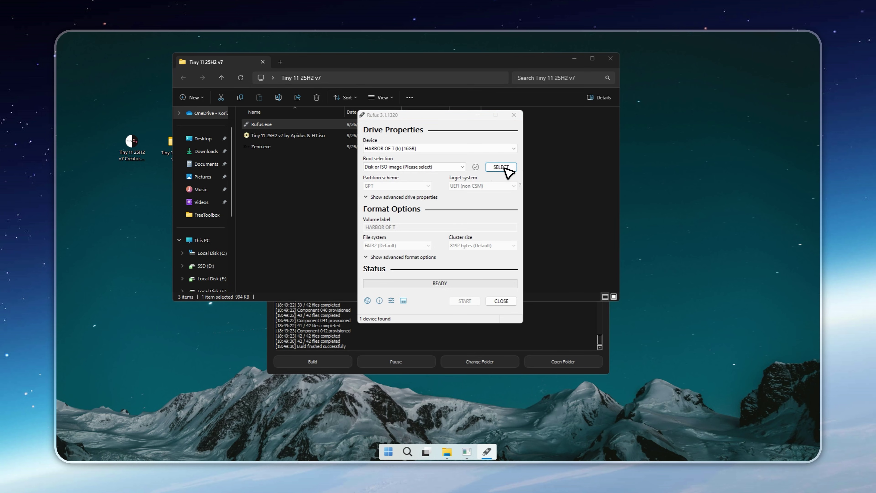
left_click(505, 168)
double_click(480, 188)
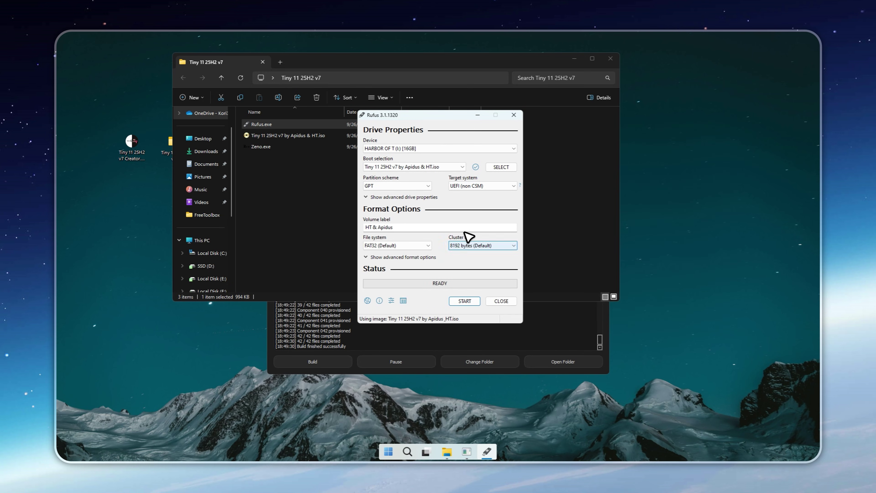
left_click(465, 301)
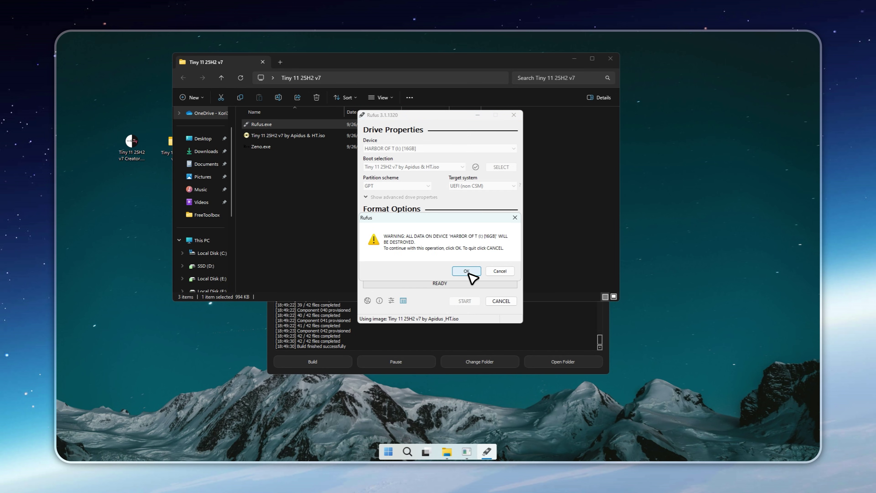
left_click(469, 272)
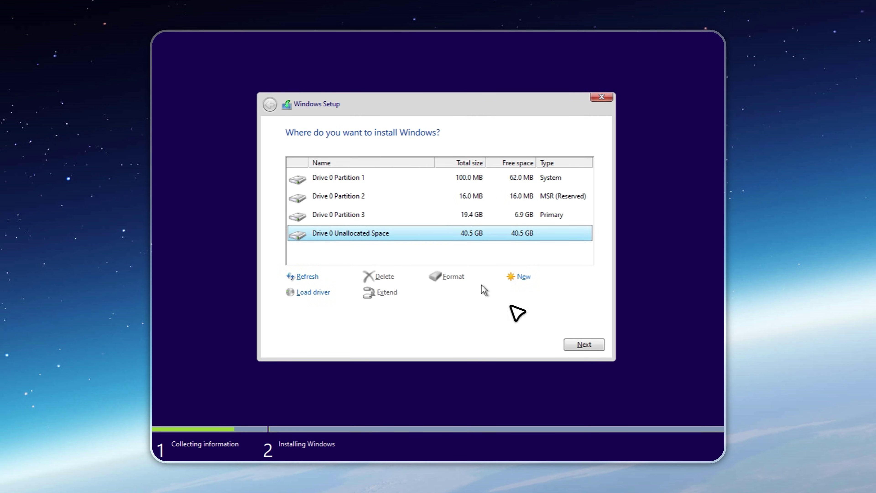
Delete Partitions 3, 2 and 1 on Drive 0.
left_click(460, 215)
left_click(384, 277)
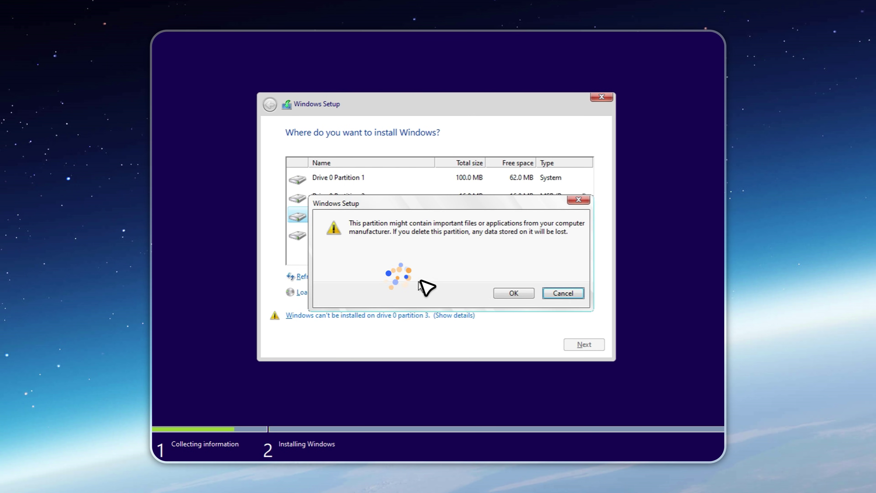
left_click(500, 291)
left_click(464, 197)
left_click(389, 276)
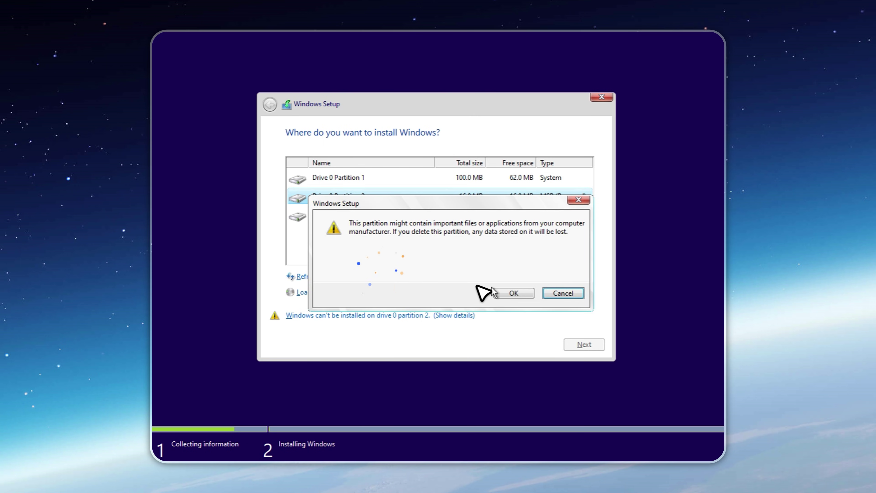
left_click(498, 293)
left_click(389, 276)
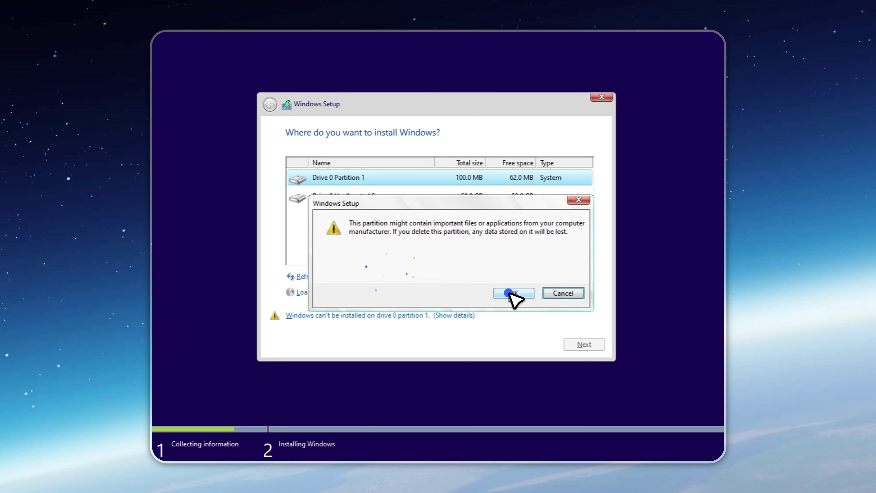
Create a 20000 MB partition from the 60 GB unallocated space and install Windows on it.
left_click(504, 293)
left_click(521, 276)
left_click_drag(490, 292, 428, 295)
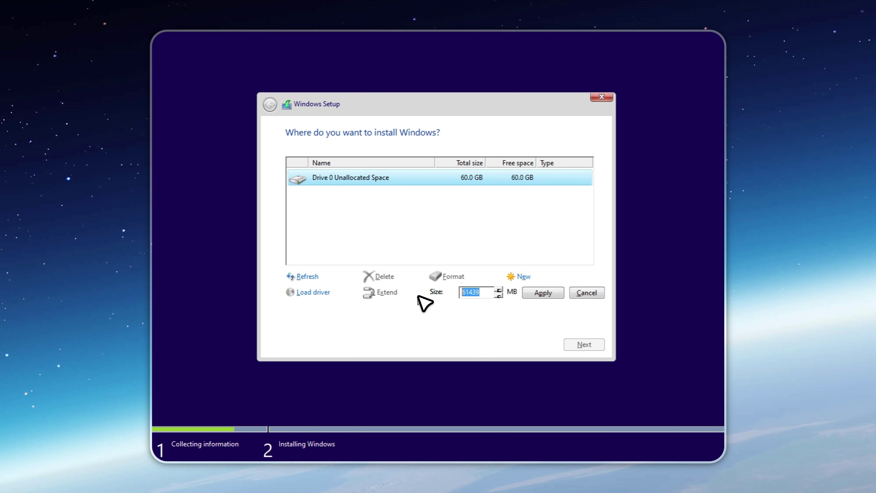
type("20000")
left_click(545, 293)
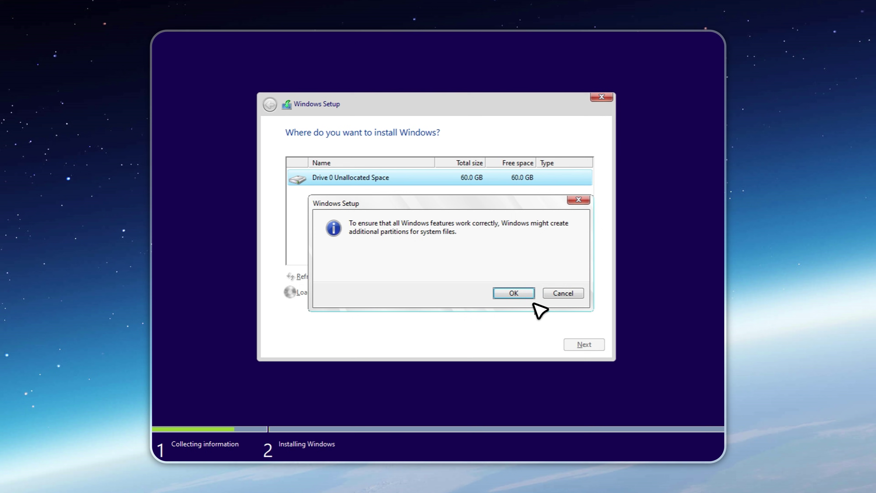
left_click(517, 293)
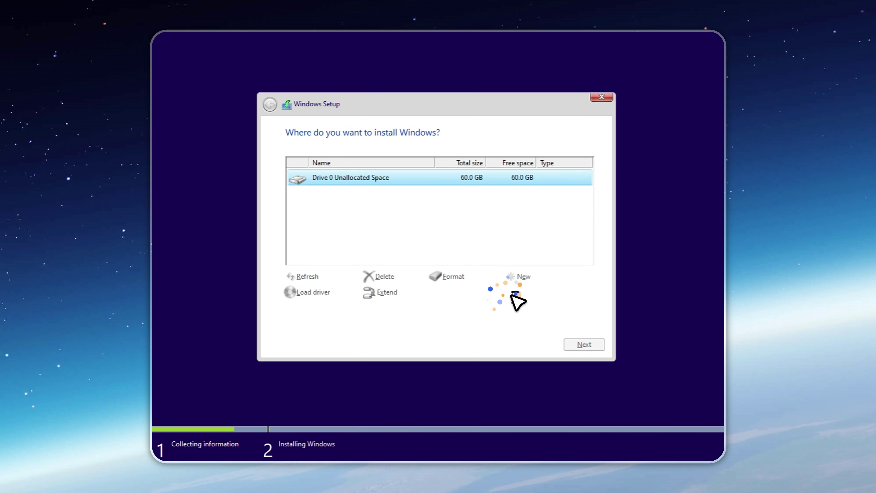
left_click(585, 346)
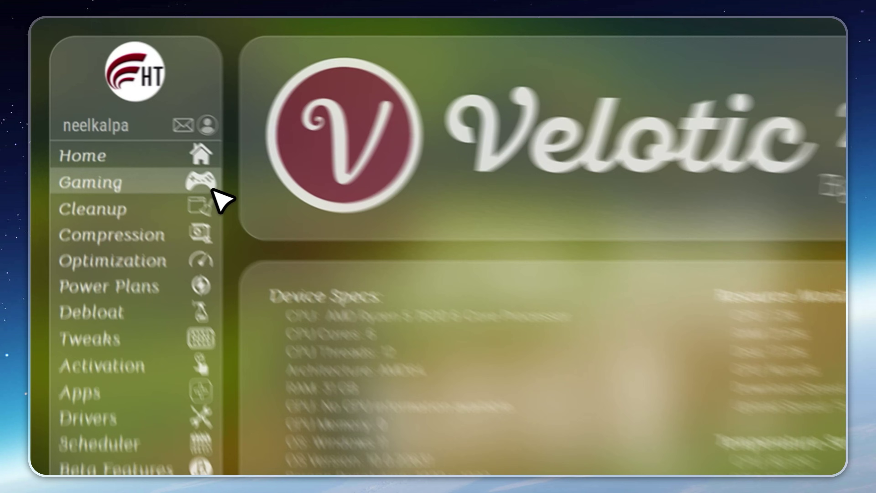
Open Gaming, page the game list forward, and tick Gaming Power Plan.
left_click(160, 155)
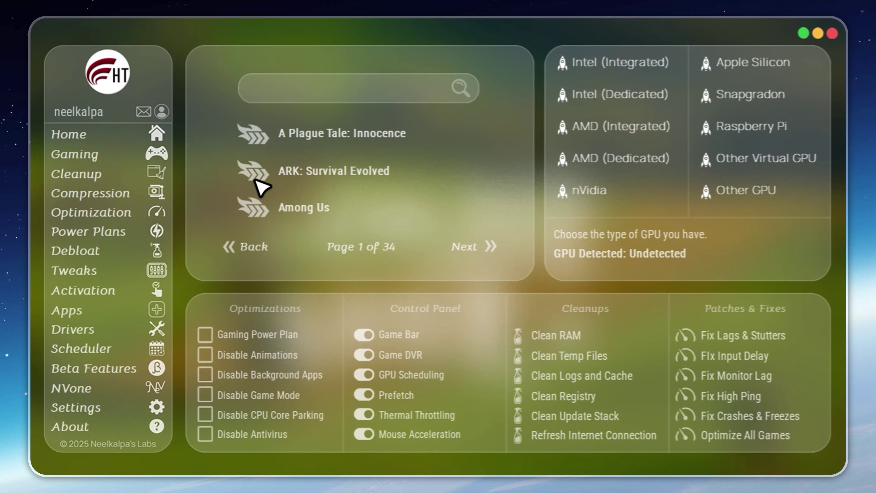
left_click(493, 246)
left_click(494, 246)
left_click(494, 245)
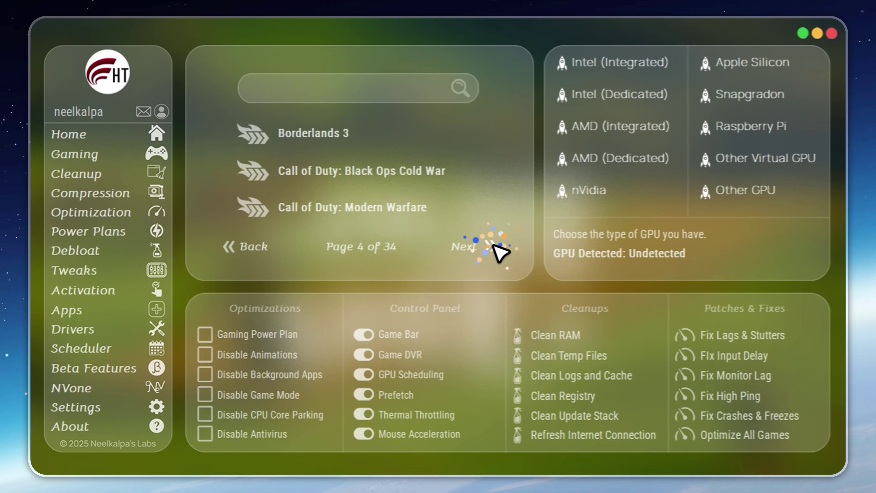
left_click(494, 246)
left_click(491, 245)
left_click(491, 246)
left_click(491, 246)
left_click(491, 246)
left_click(491, 246)
left_click(490, 246)
left_click(490, 246)
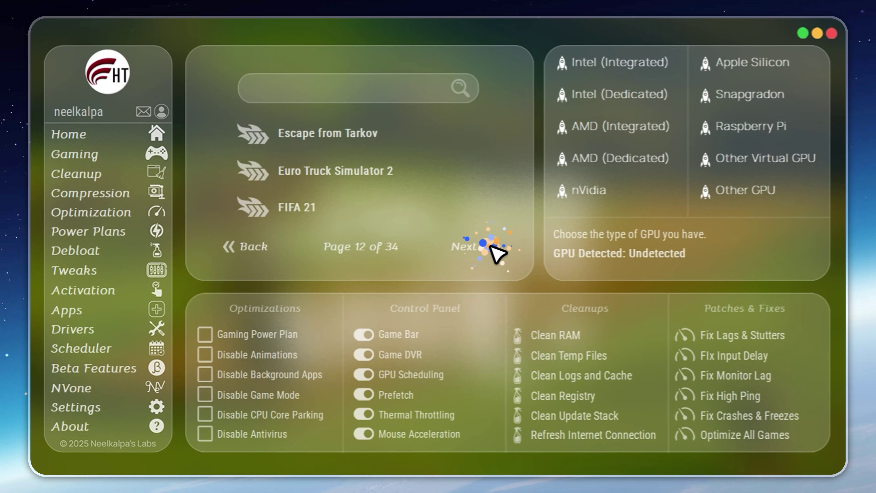
left_click(205, 333)
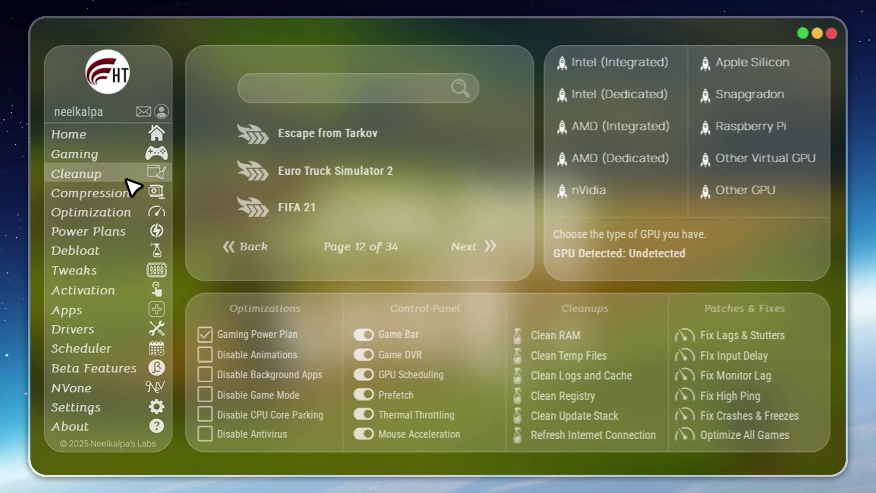
Tick Temp Files and User Temp under Auto Clean at Startup in Cleanup.
left_click(133, 186)
left_click(255, 110)
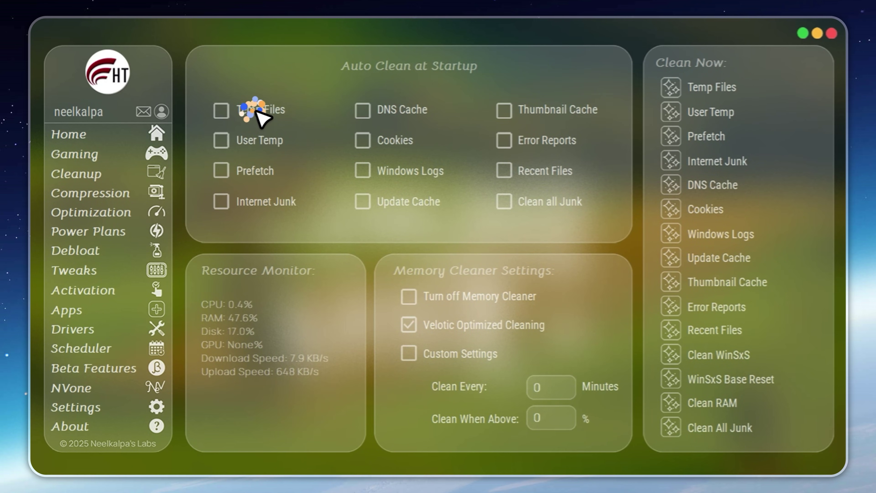
left_click(222, 114)
left_click(223, 142)
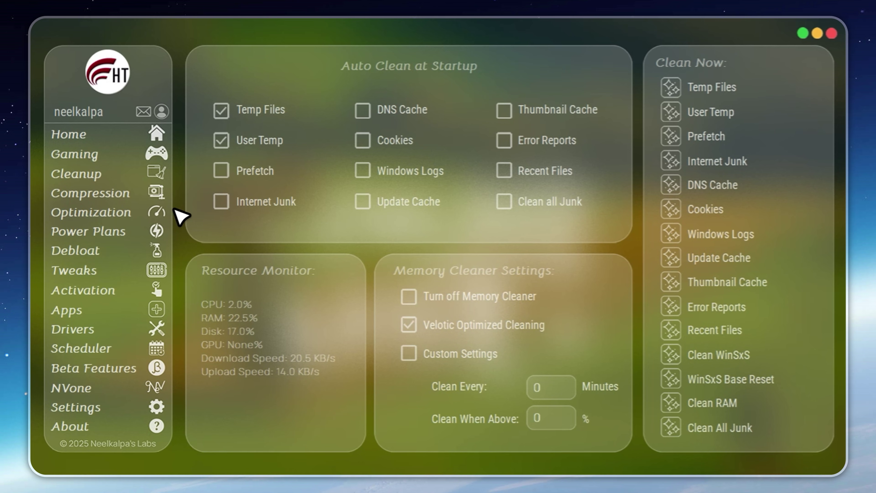
Browse the Optimization, Power Plans and Debloat pages.
left_click(173, 217)
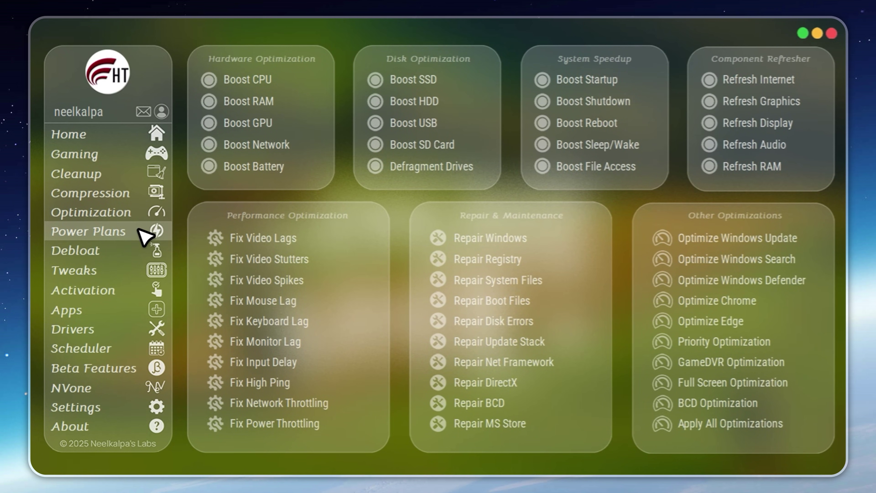
left_click(145, 237)
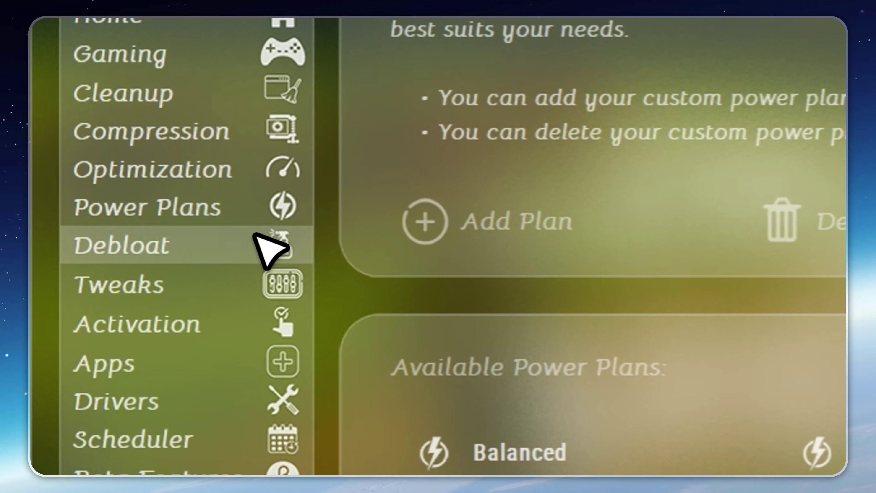
left_click(262, 252)
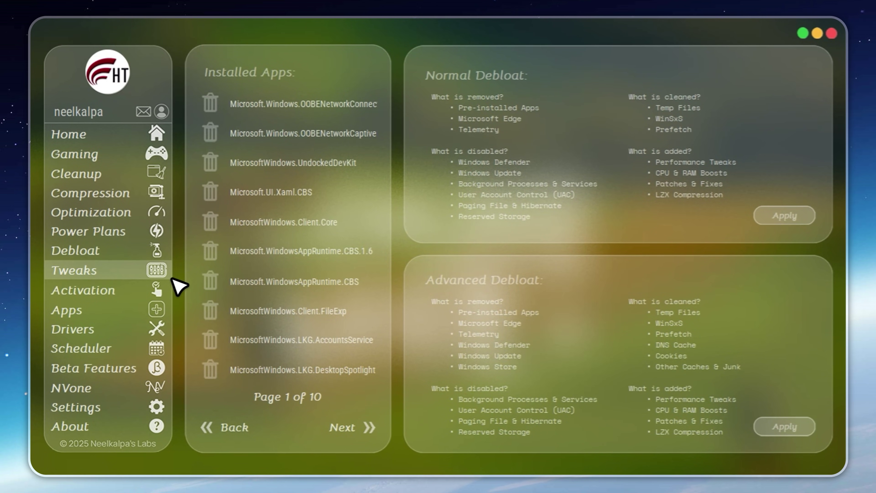
Page through the Windows, Miscellaneous and Context Menu tweak lists, returning each to page one.
left_click(159, 277)
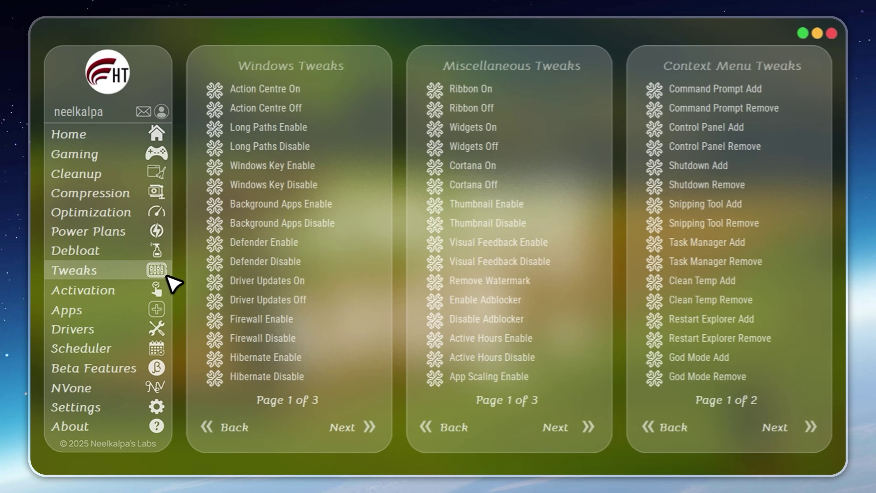
left_click(366, 429)
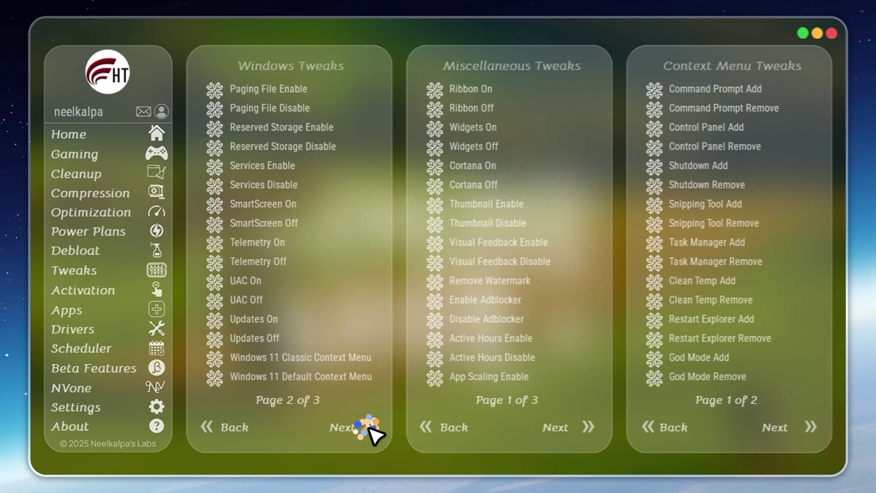
left_click(362, 432)
left_click(206, 428)
left_click(206, 429)
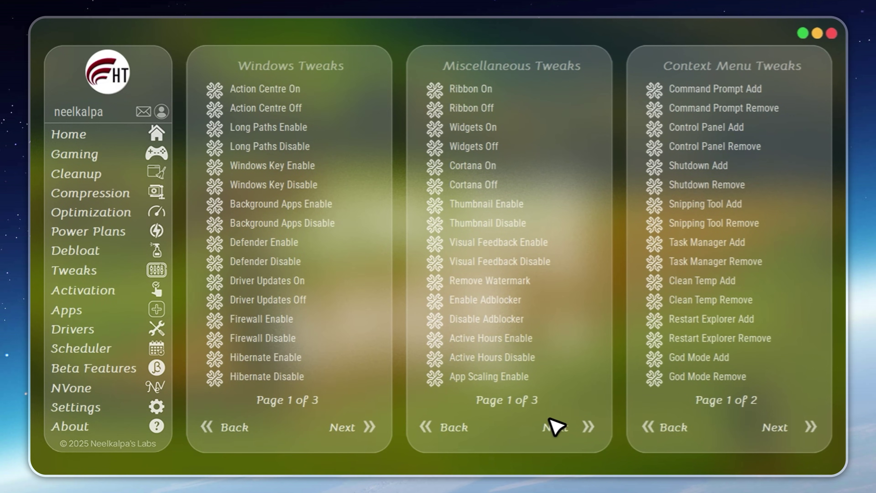
left_click(587, 427)
left_click(587, 428)
left_click(428, 427)
left_click(431, 428)
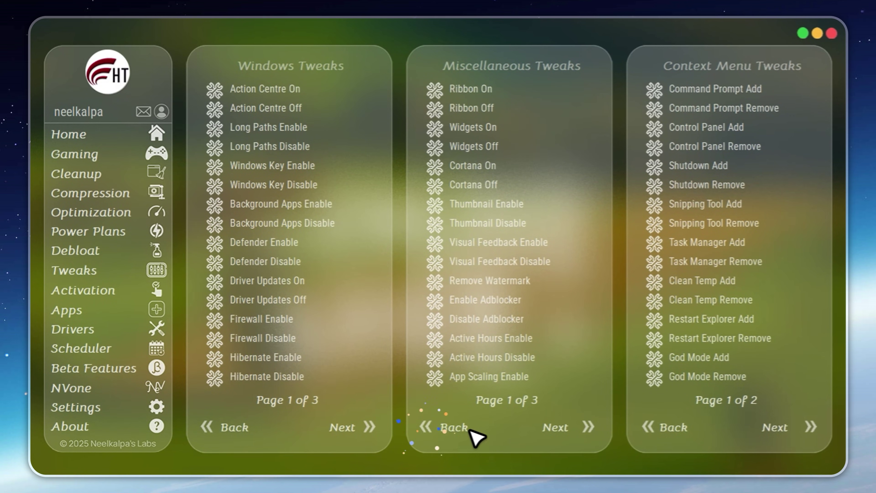
left_click(808, 429)
left_click(654, 434)
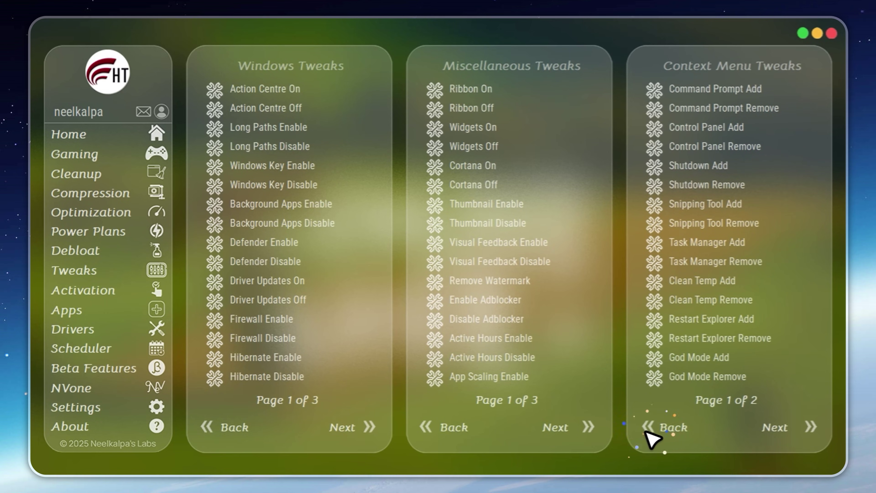
Browse the pages of installable apps on the Apps page.
left_click(158, 313)
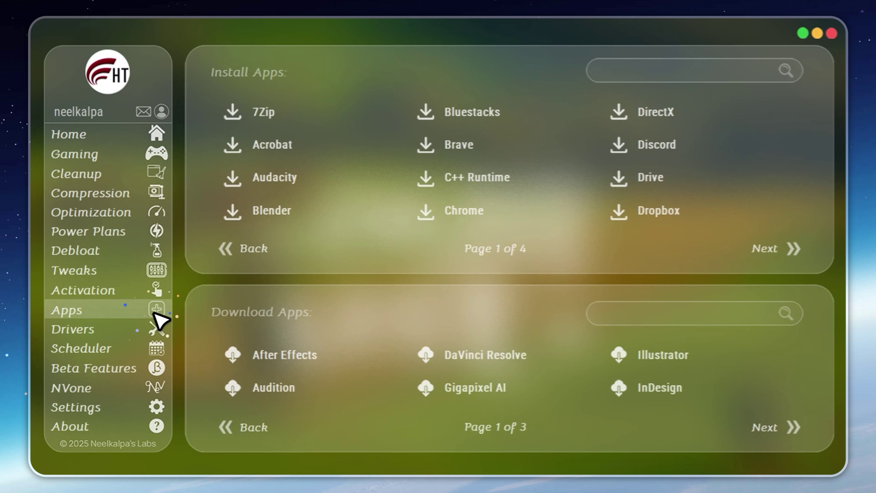
left_click(793, 249)
left_click(791, 249)
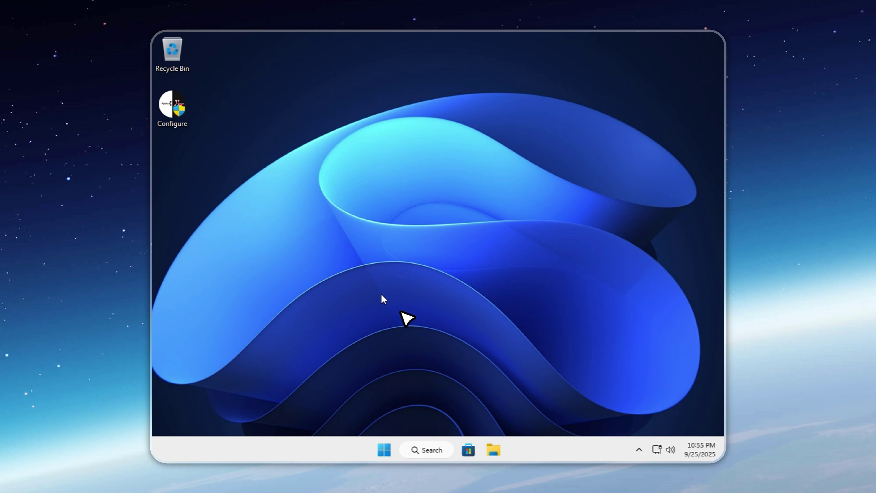
Run Configure as administrator, compress drive C:, and close the toolbox after success.
double_click(176, 107)
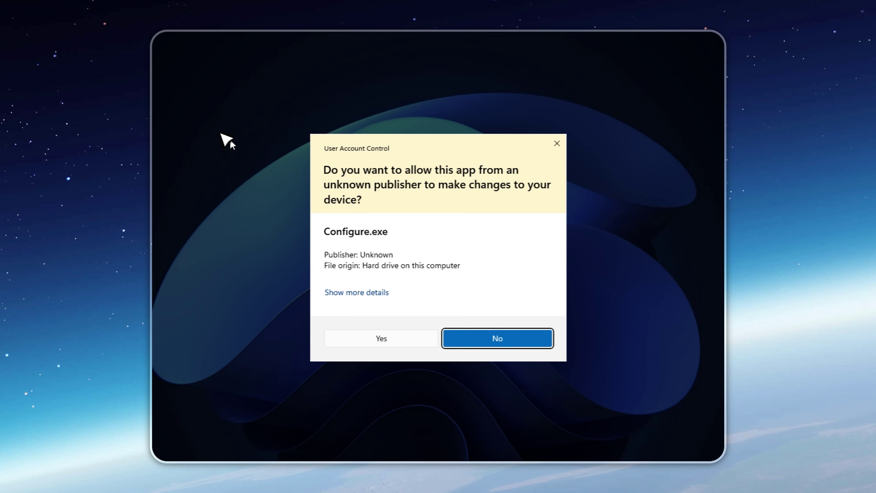
left_click(365, 337)
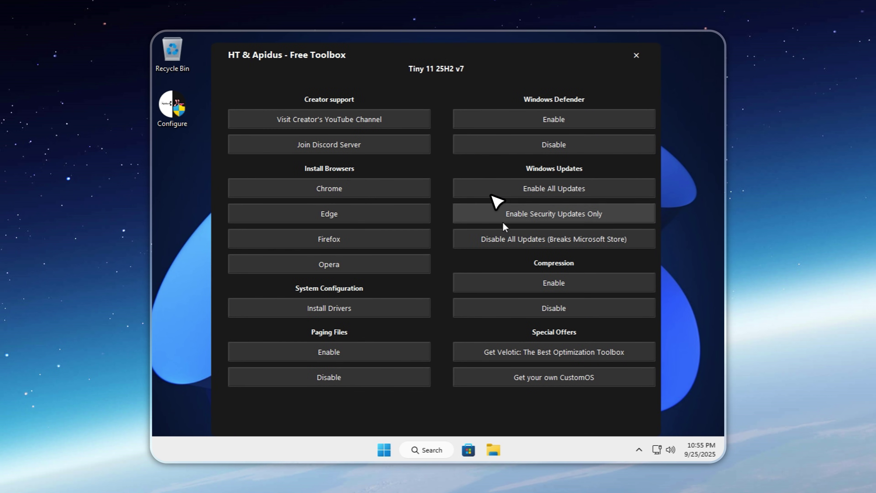
left_click(530, 276)
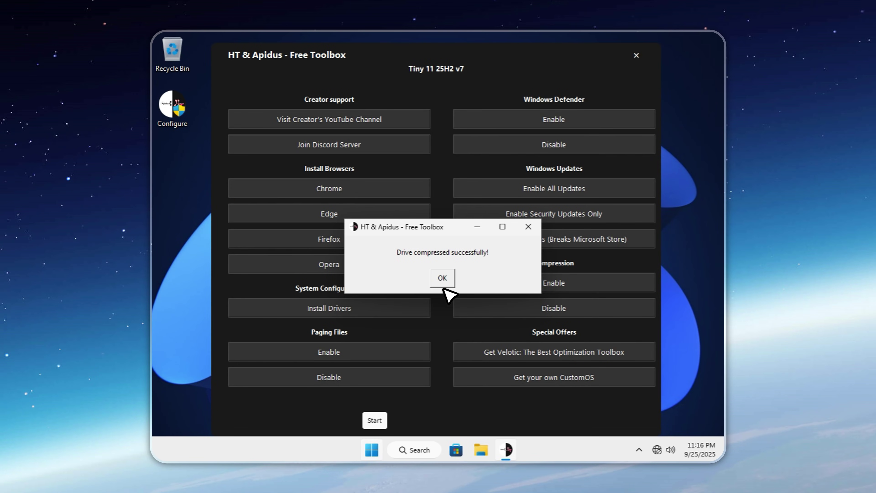
left_click(443, 278)
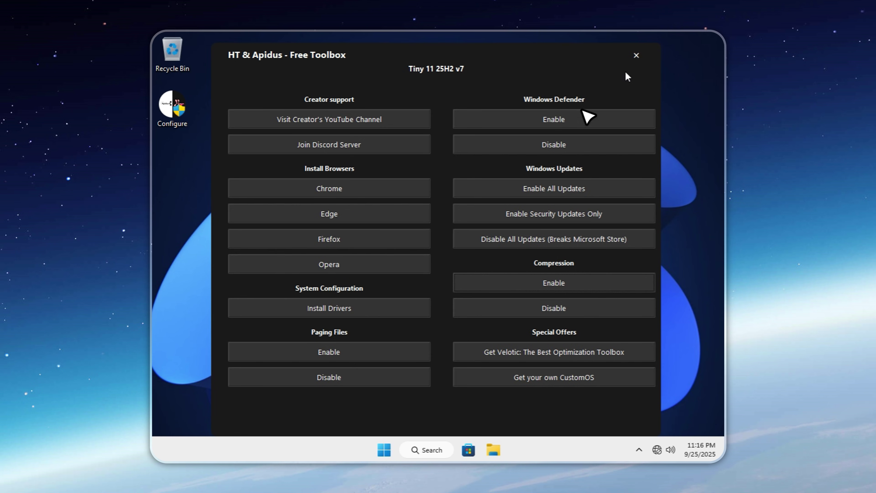
left_click(637, 55)
left_click(500, 448)
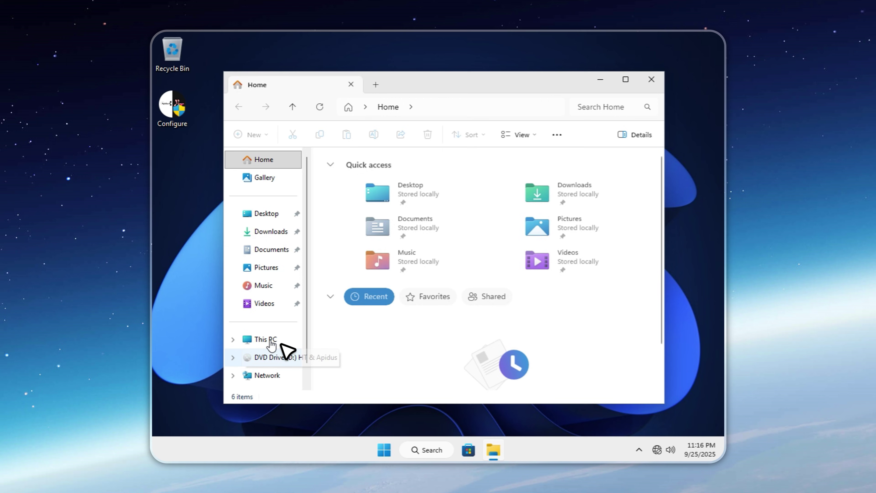
Open Local Disk (C:) Properties under This PC to view its used and free space.
left_click(273, 339)
left_click(379, 189)
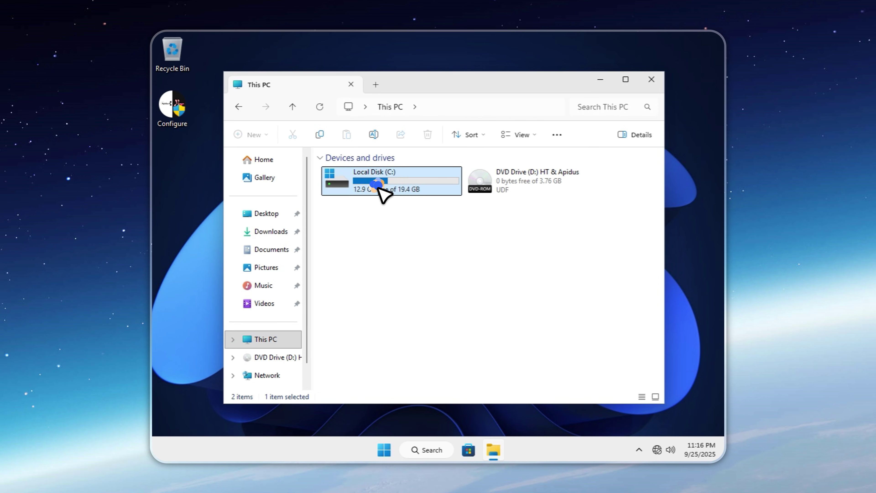
right_click(379, 187)
left_click(427, 338)
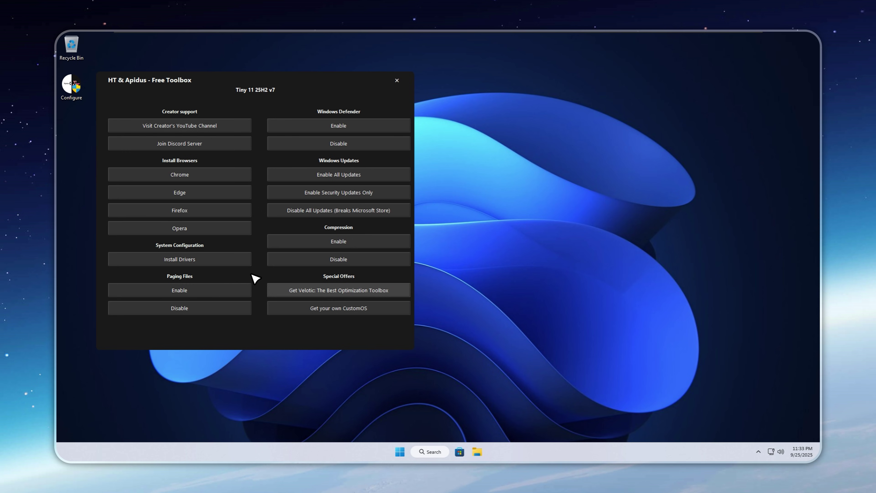
Install Chrome, skip sign-in, make it the default browser, decline taskbar pinning, and close it.
left_click(237, 178)
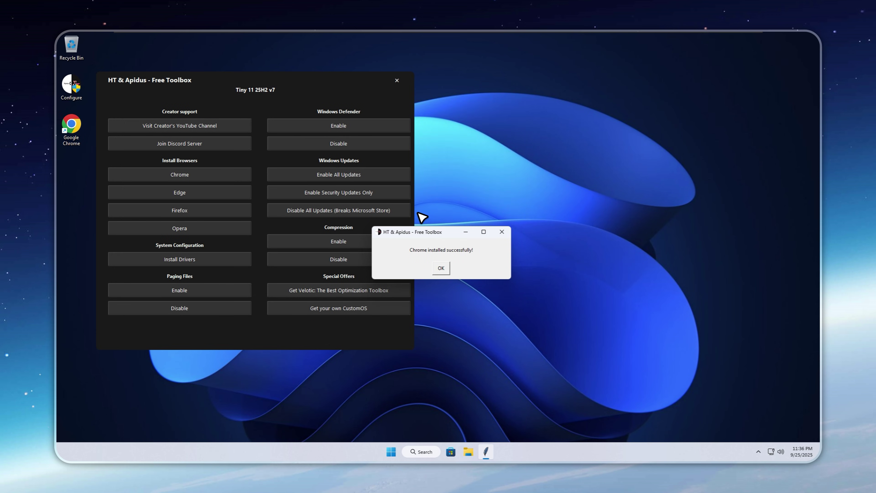
left_click(441, 268)
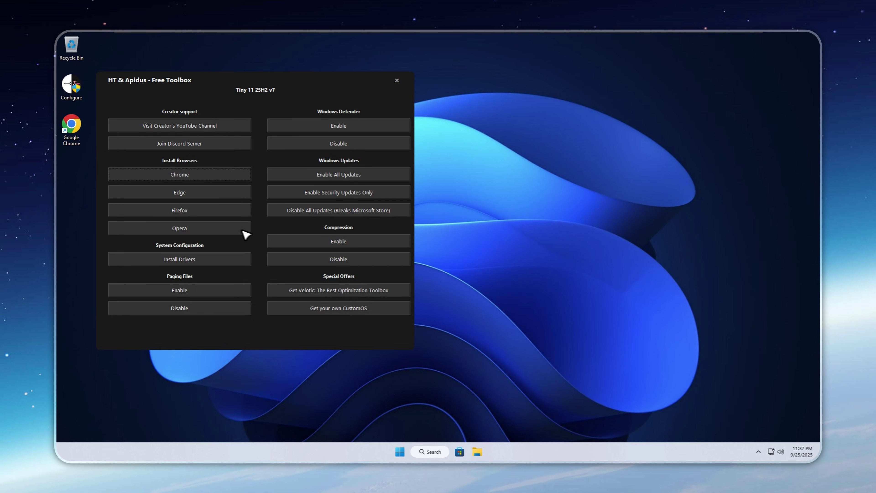
double_click(67, 129)
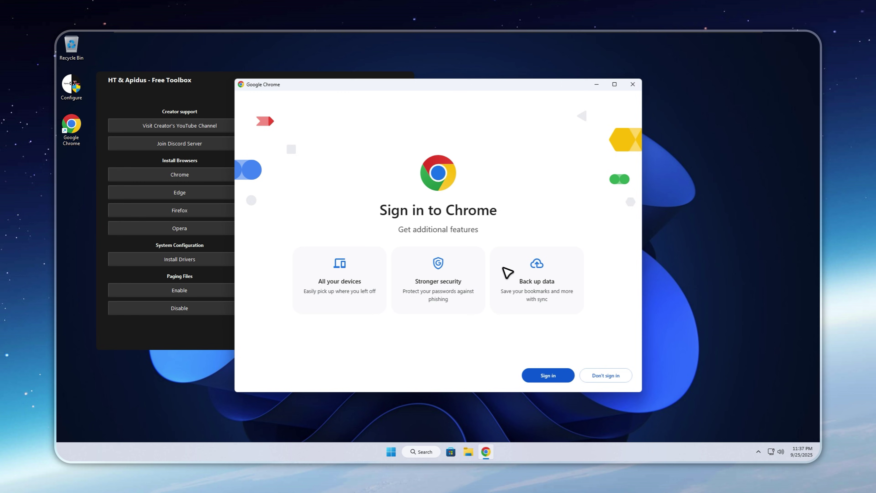
left_click(600, 375)
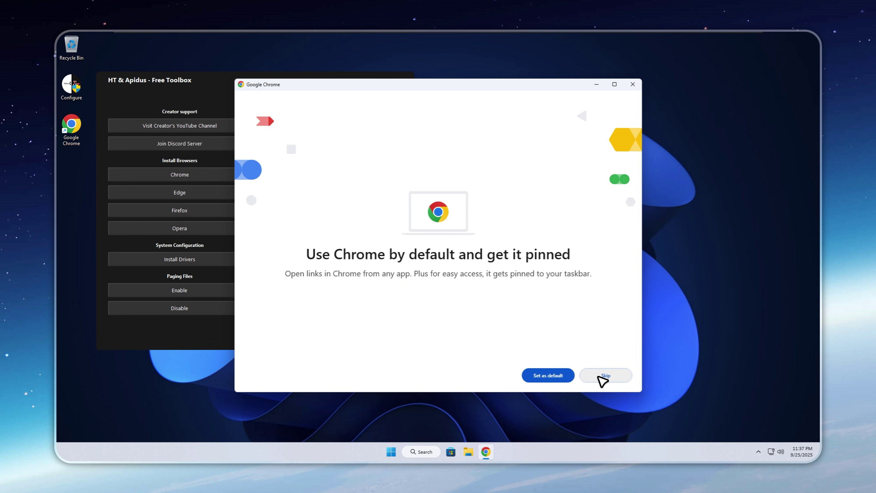
left_click(544, 376)
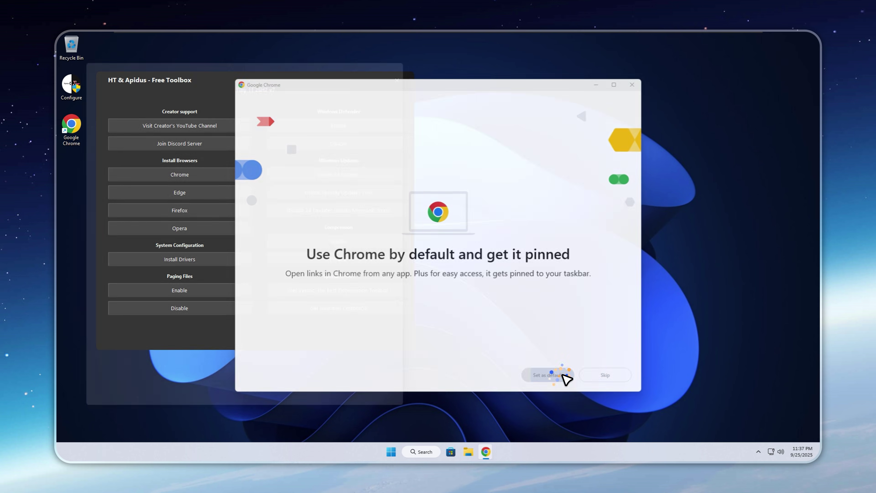
left_click(314, 326)
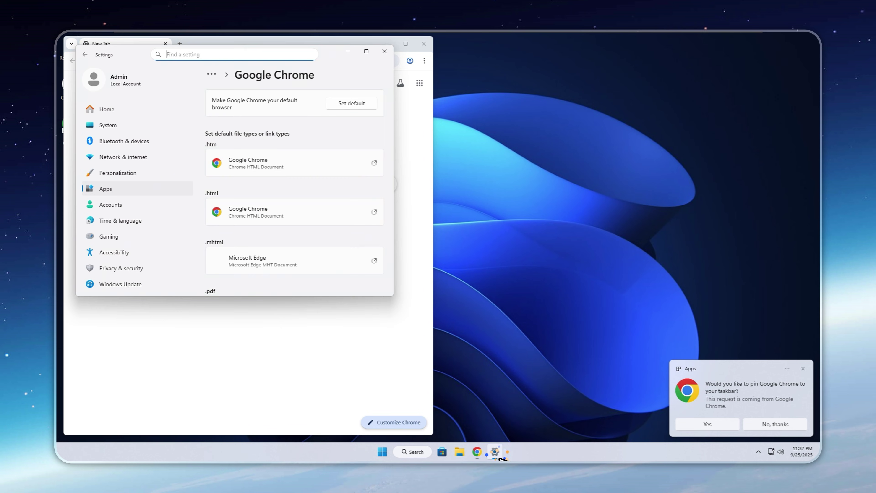
left_click(384, 51)
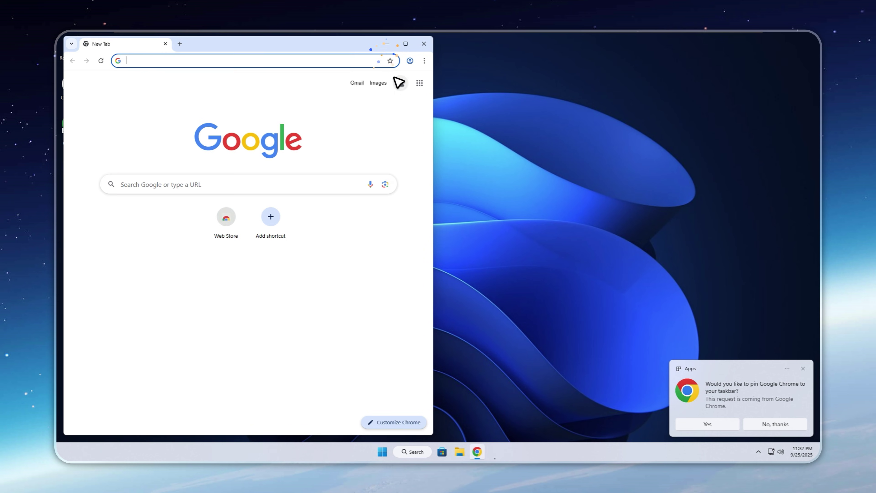
left_click(774, 423)
left_click(424, 43)
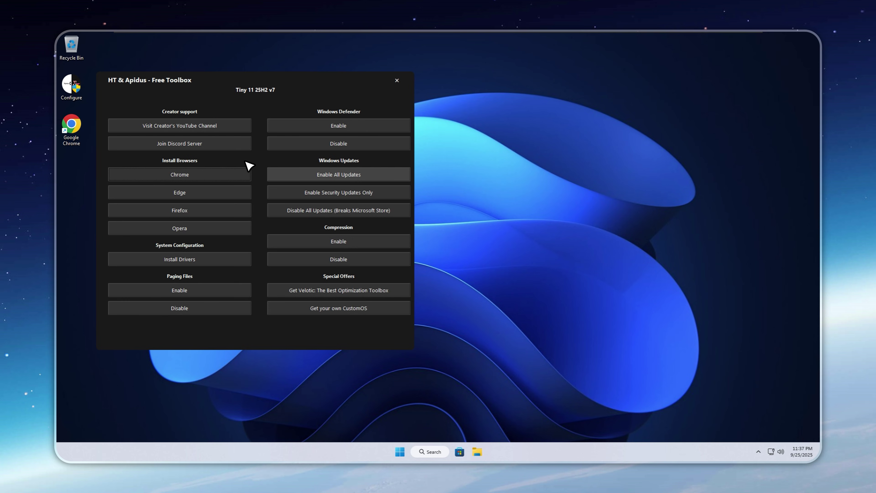
left_click(244, 125)
left_click(388, 249)
left_click(398, 303)
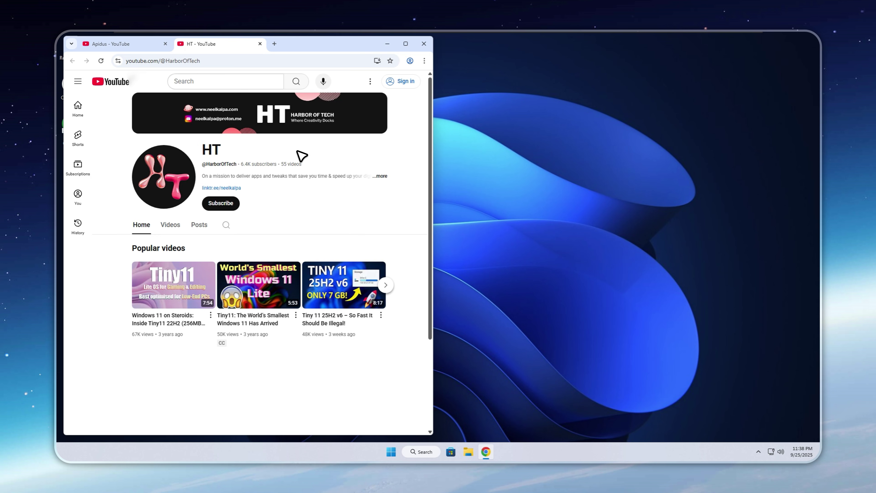
left_click(145, 45)
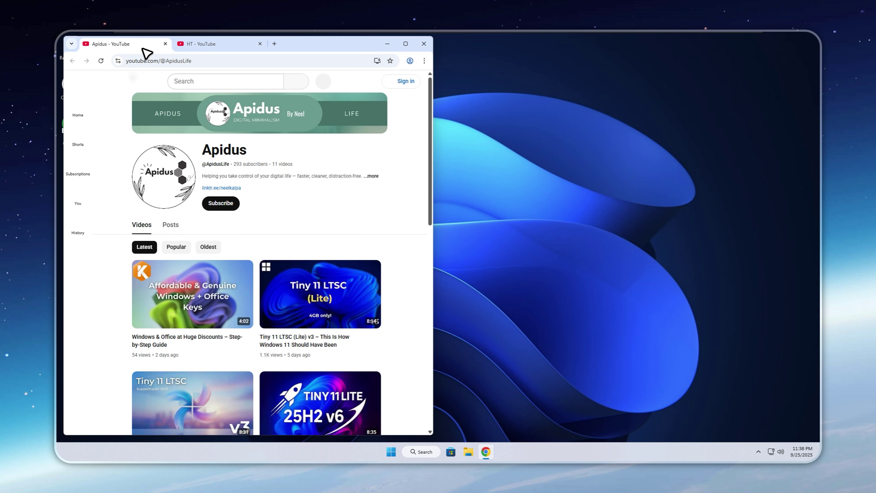
left_click(222, 44)
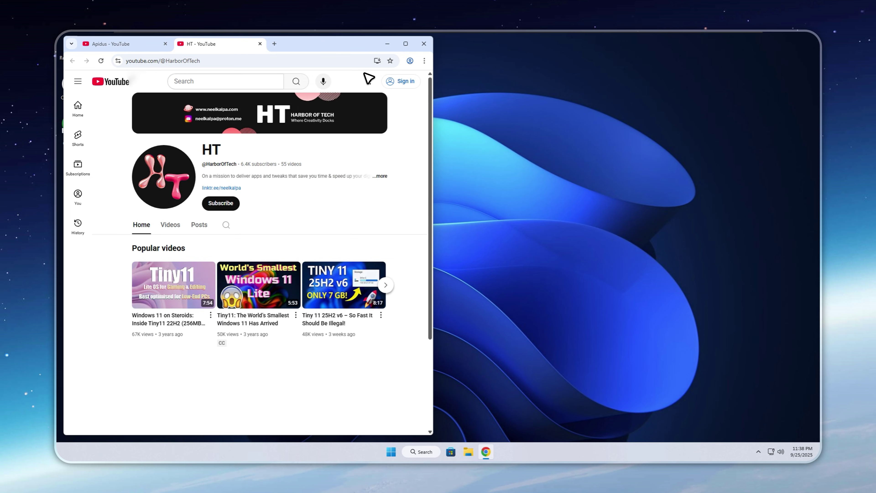
left_click(424, 44)
left_click(244, 140)
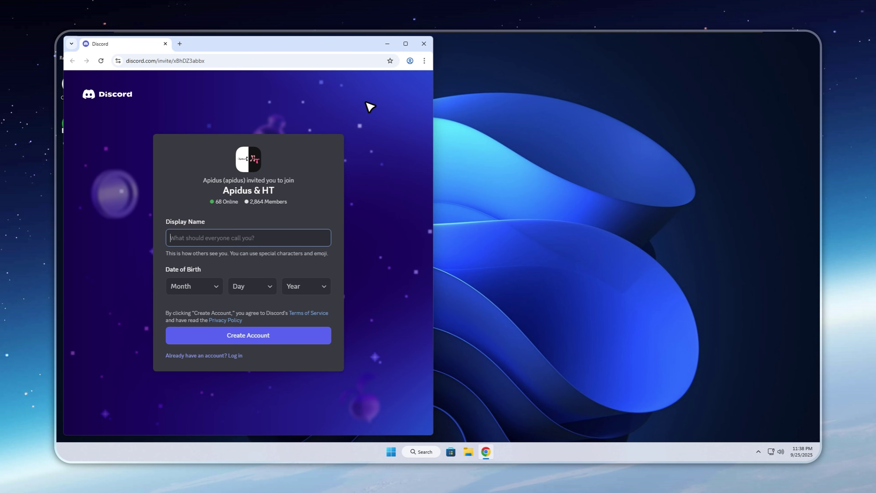
left_click(422, 45)
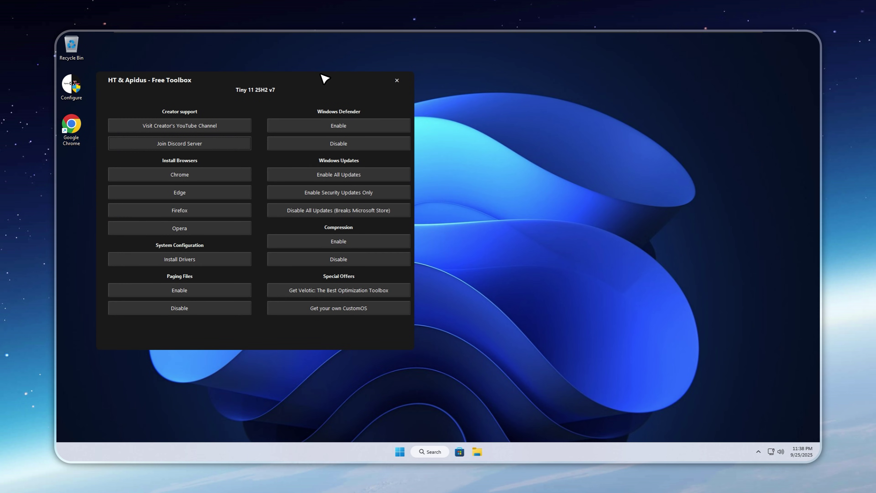
Enable paging files, then run a Driver Booster scan that finds 2 outdated drivers and 11 missing game components.
left_click(227, 292)
left_click(445, 271)
left_click(758, 453)
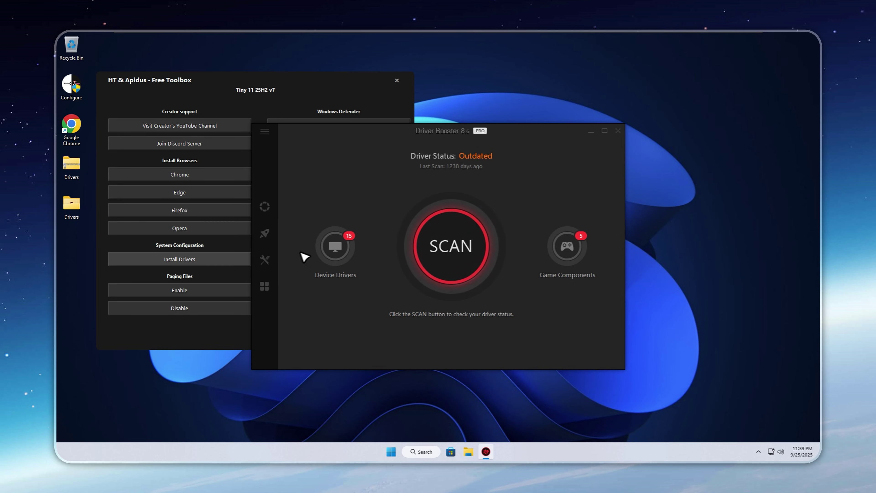
left_click(461, 239)
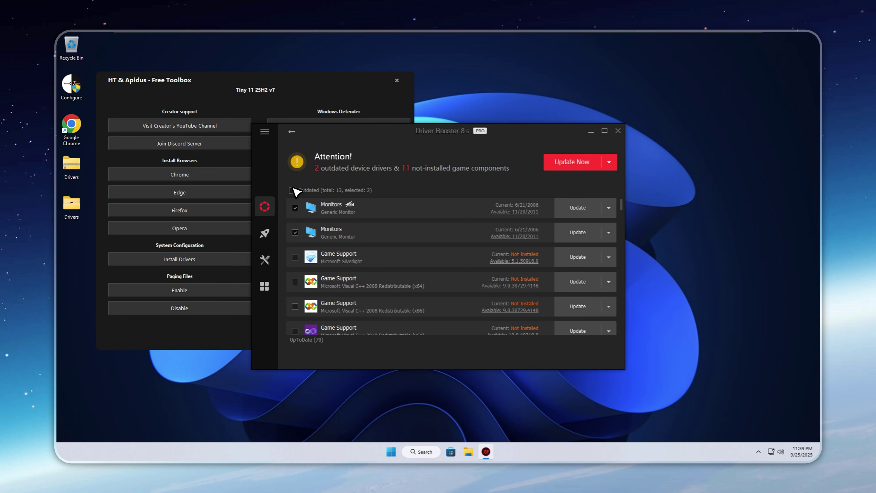
Select all 13 outdated items in Driver Booster and update them, accepting the notices and restore-point prompt.
left_click(293, 190)
left_click(293, 190)
left_click(609, 162)
left_click(602, 192)
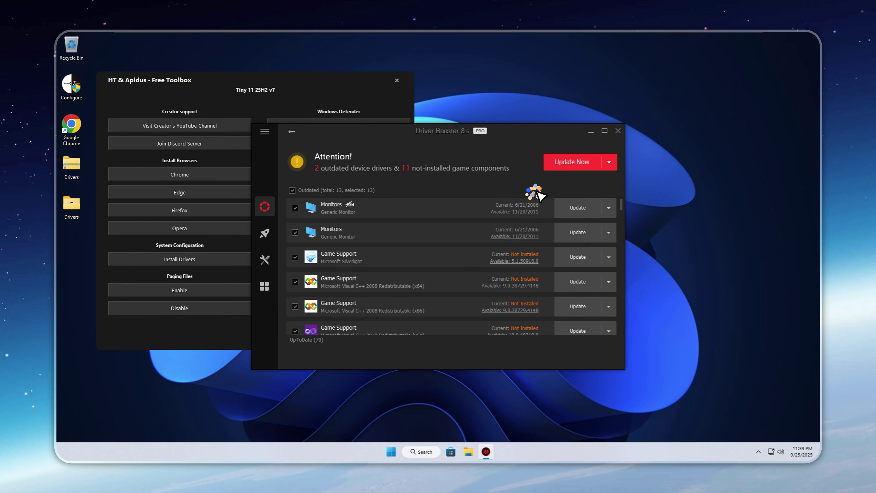
left_click(568, 167)
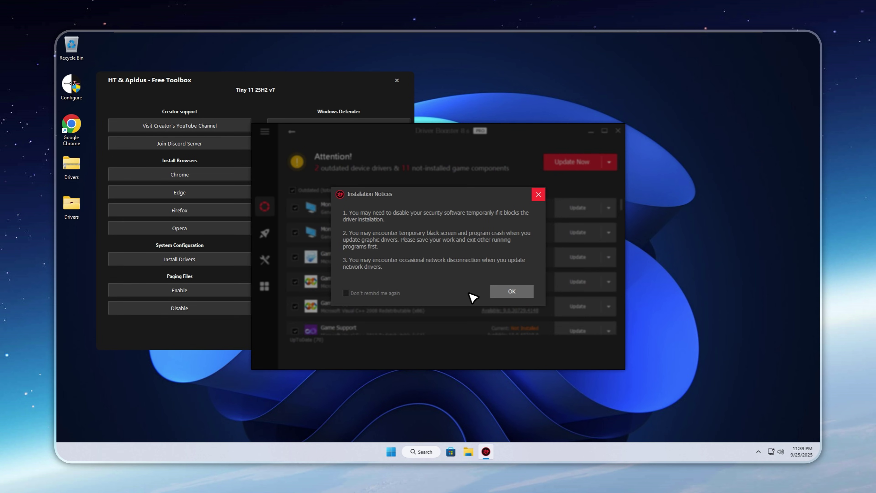
left_click(512, 291)
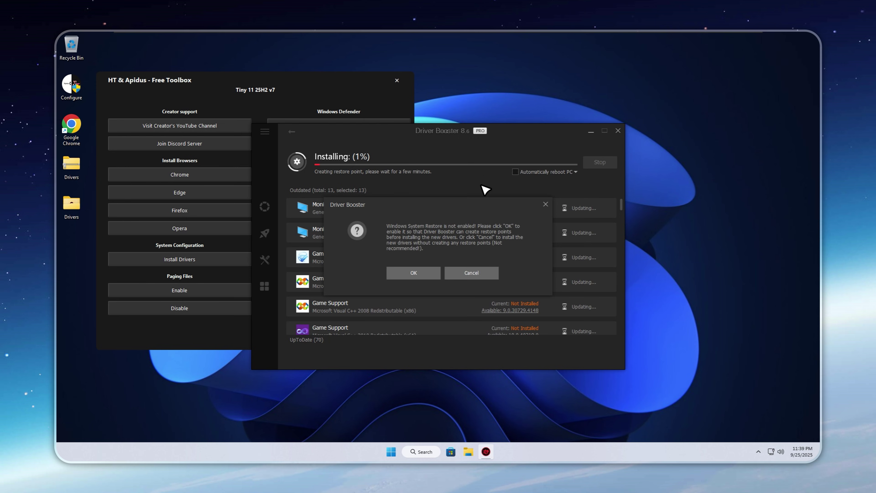
left_click(470, 279)
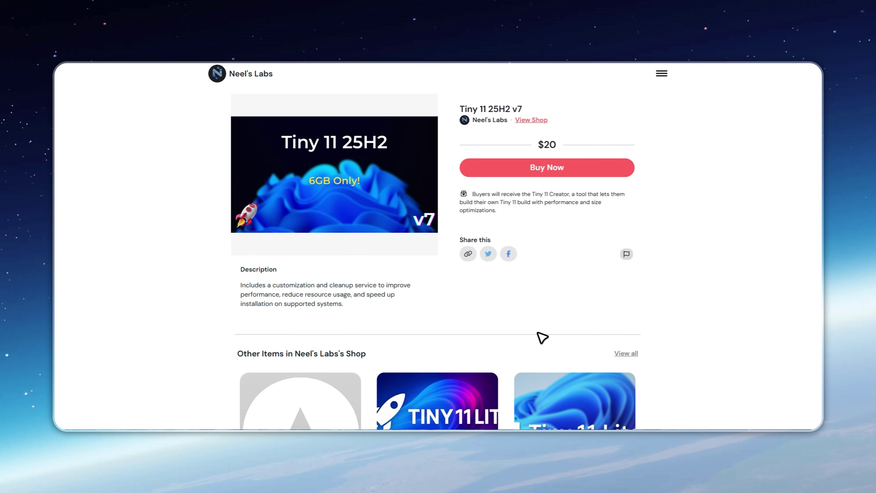
Buy Tiny 11 25H2 v7 on Ko-fi with discount code APIDUS100 for a $0.00 total.
left_click(541, 174)
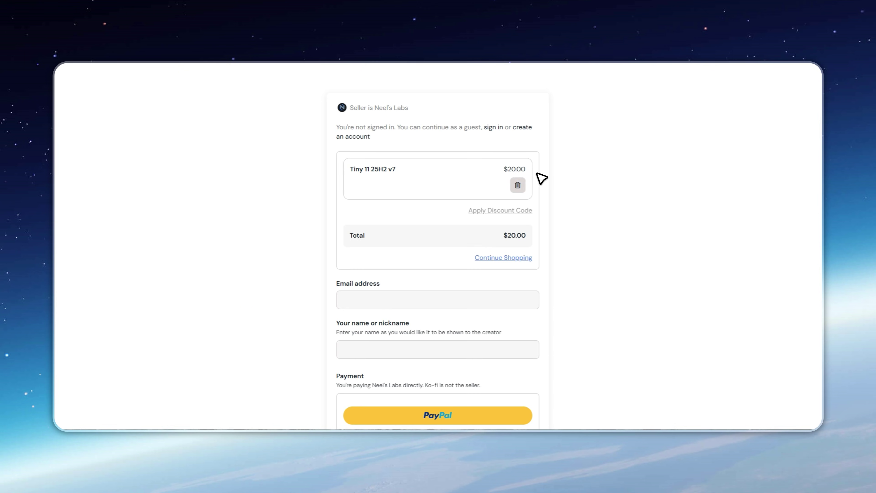
left_click(494, 213)
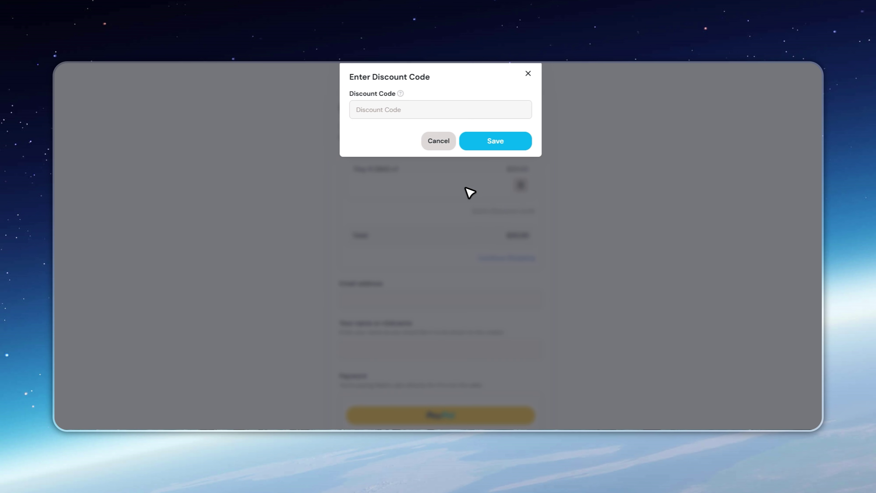
left_click(427, 111)
type("APIDUS100")
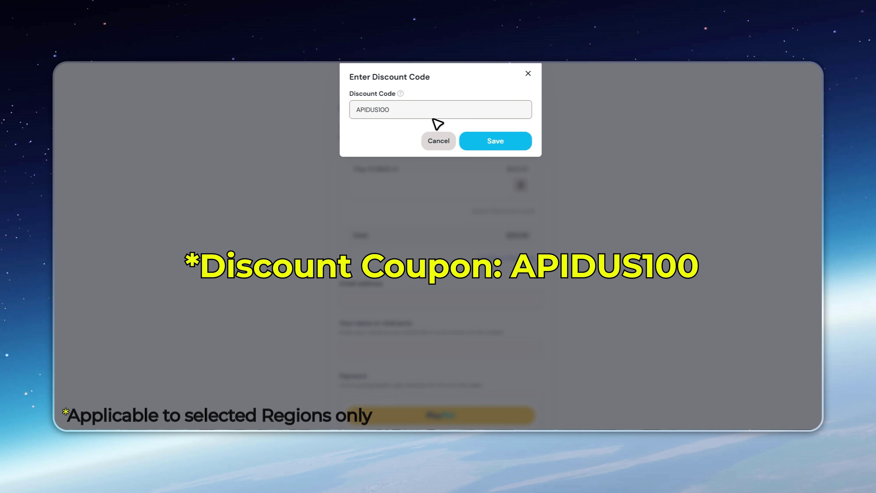
left_click(483, 140)
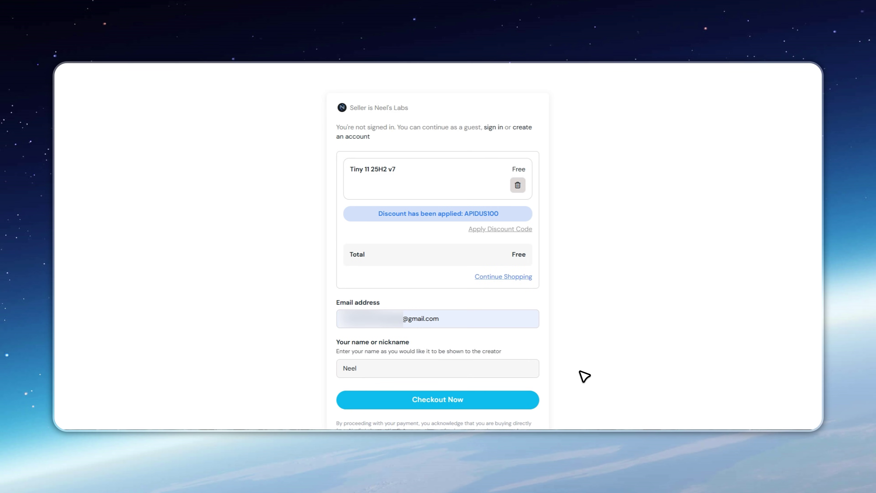
left_click(490, 403)
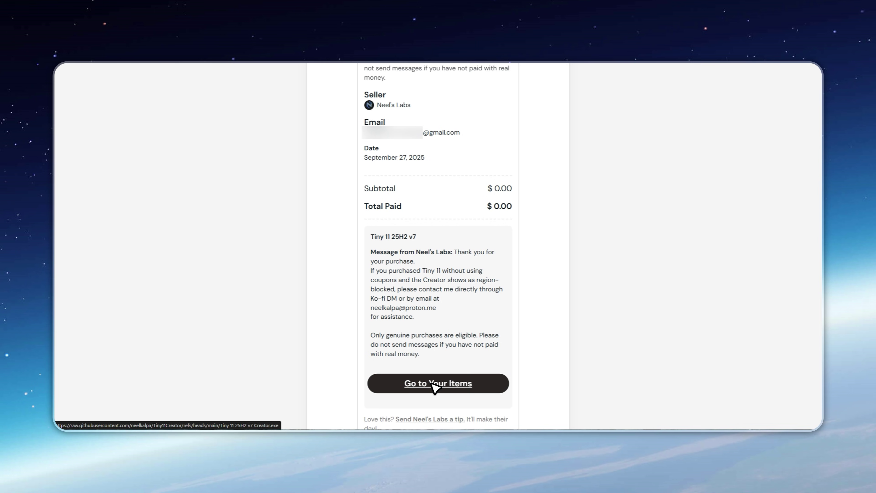
Download the purchased Tiny 11 25H2 v7 Creator .exe from the receipt page.
left_click(435, 386)
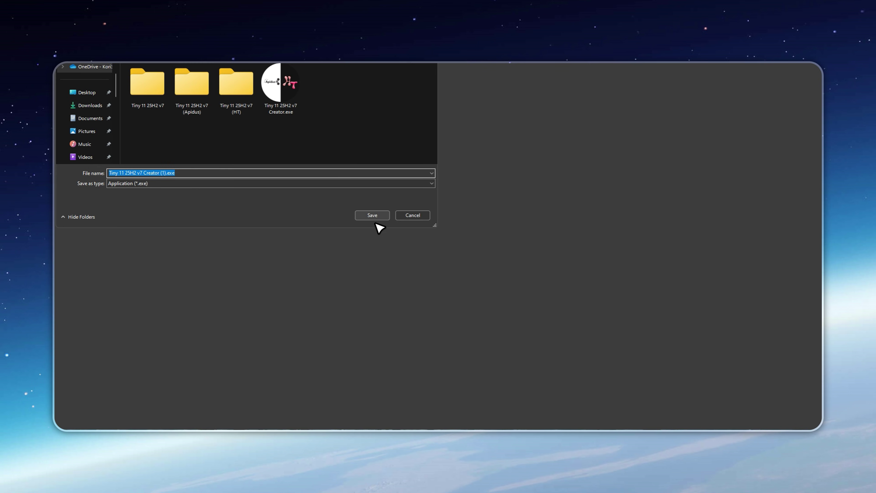